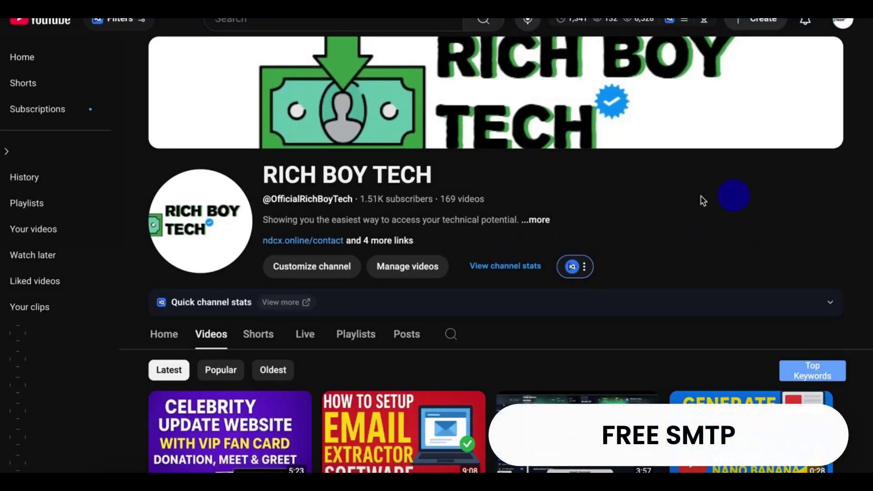
# Step: From Gmail, open the profile panel to reach Manage your Google Account
pyautogui.scroll(-1, 614, 337)
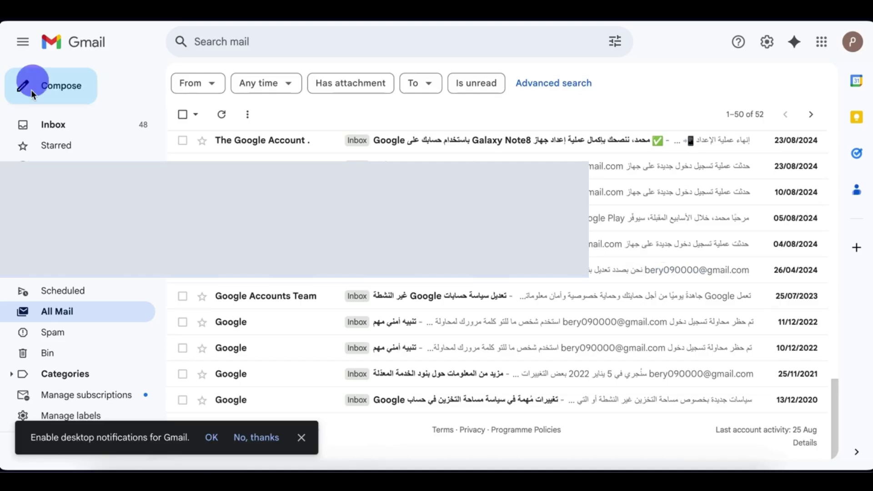
pyautogui.click(853, 41)
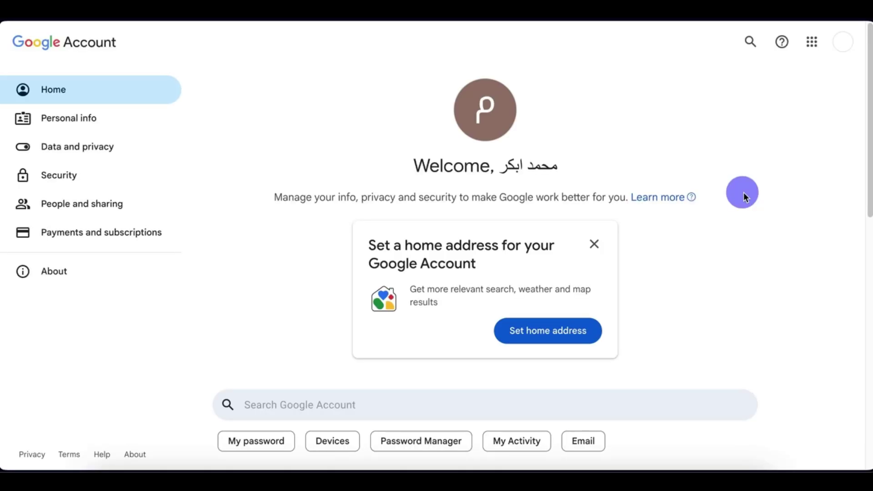
# Step: Search the Google Account settings for 'app passwords' and open the App passwords result
pyautogui.click(753, 44)
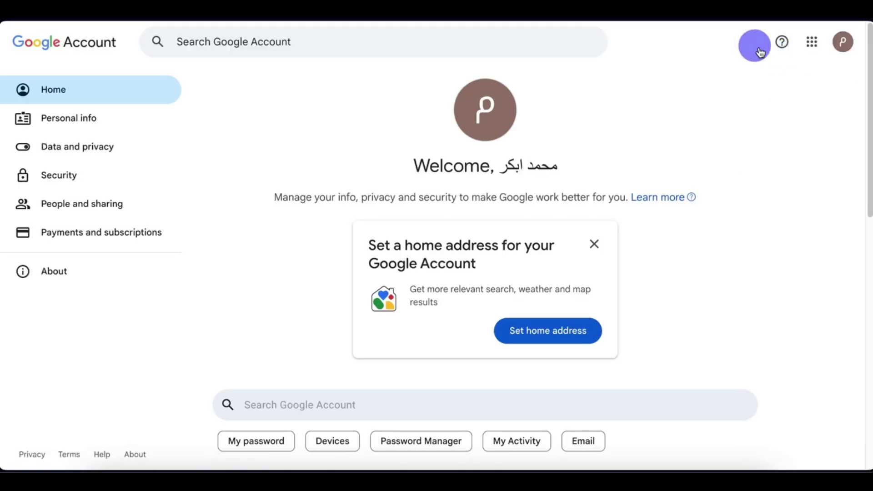
pyautogui.write('pass')
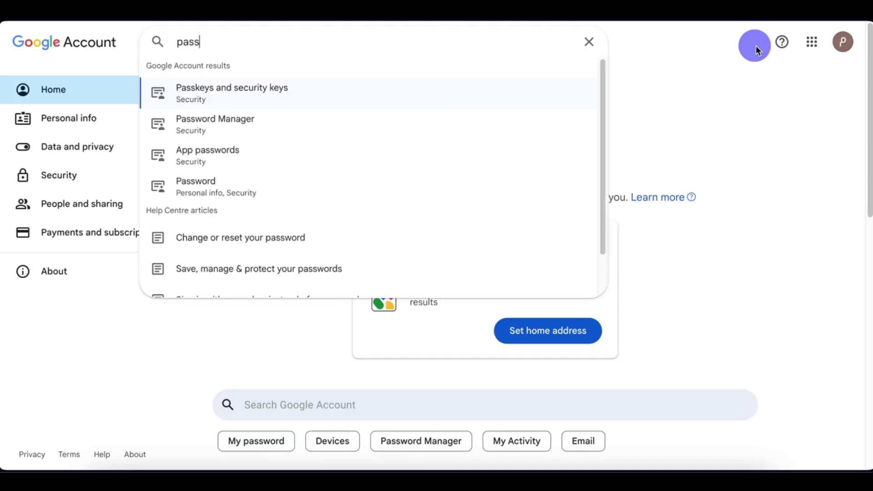
pyautogui.hotkey('ctrl', 'a')
pyautogui.write('app ')
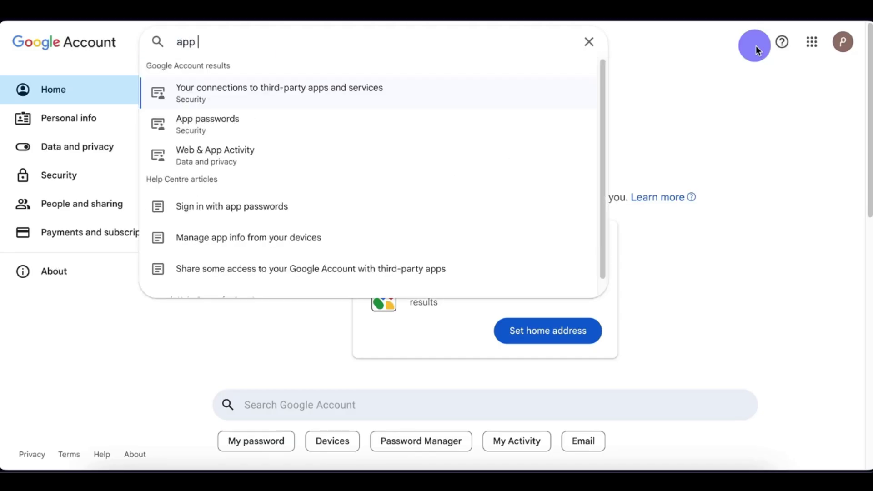
pyautogui.write('passwor')
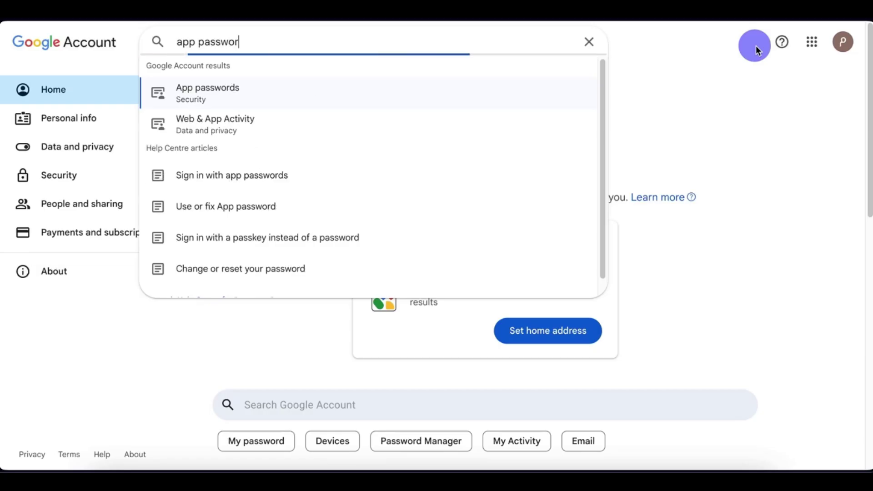
pyautogui.write('ds')
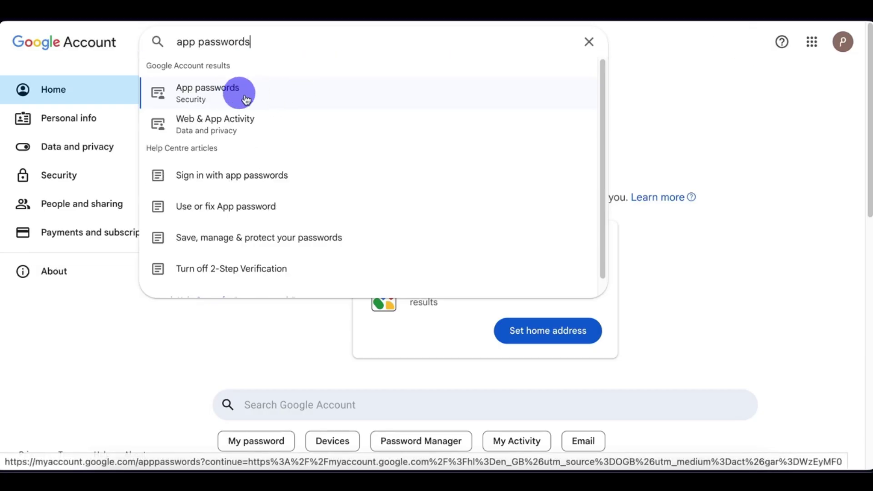
pyautogui.click(236, 100)
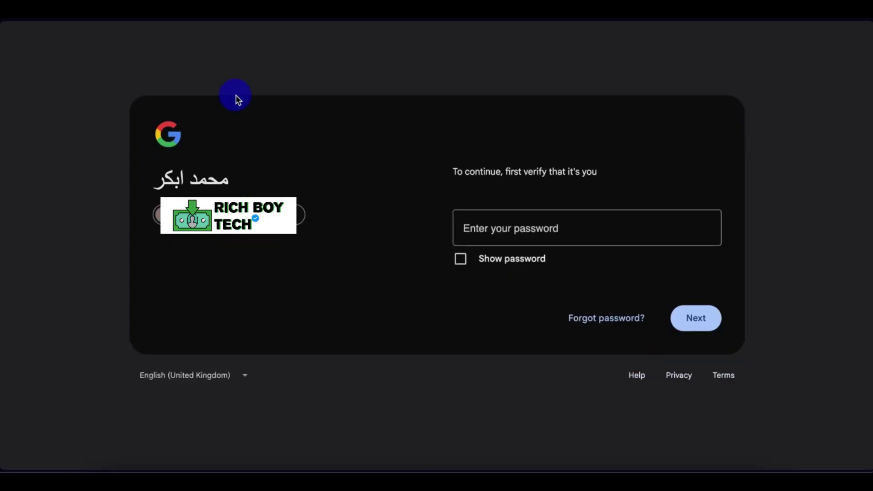
# Step: Paste the account password into the verification field and submit it
pyautogui.hotkey('ctrl', 'v')
pyautogui.click(713, 322)
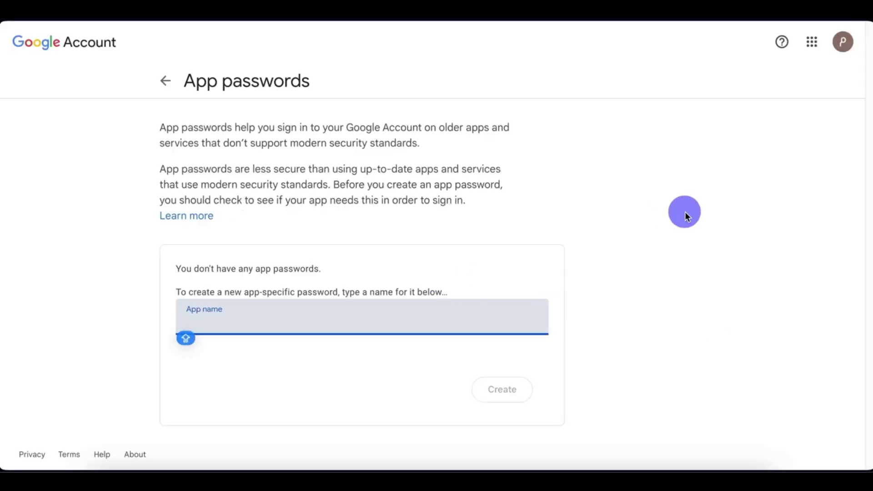
# Step: Create the 'SMTP' app password, copy the generated password into notes, and close the dialog
pyautogui.write('SMTP')
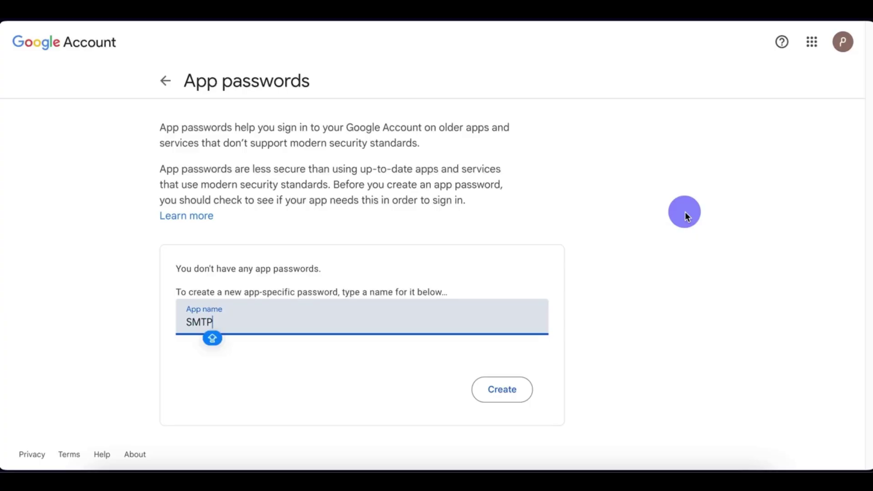
pyautogui.click(504, 391)
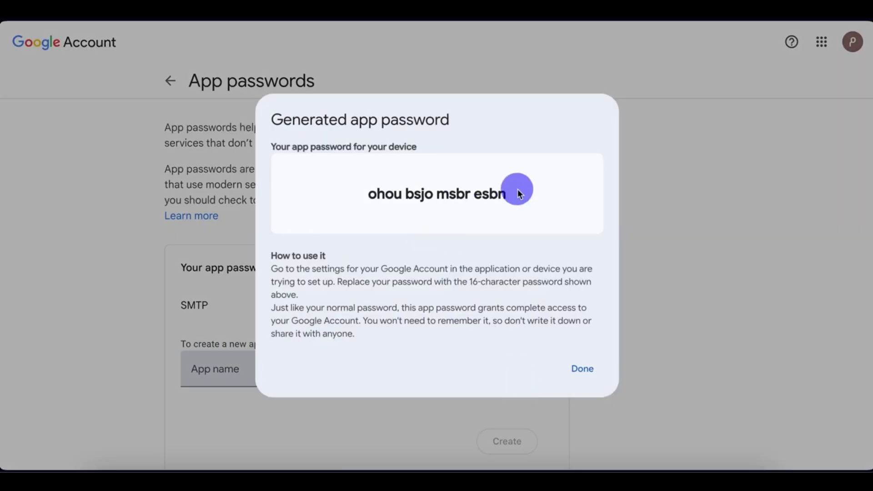
pyautogui.moveTo(518, 189); pyautogui.dragTo(369, 192)
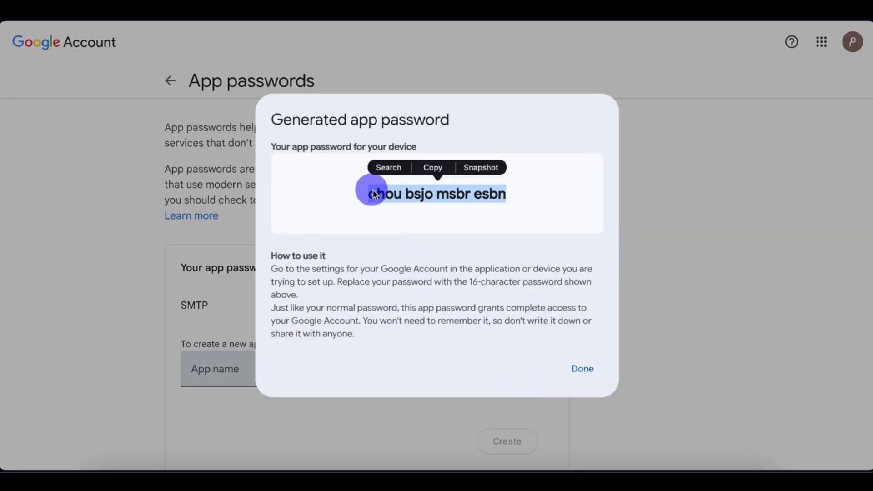
pyautogui.rightClick(392, 192)
pyautogui.click(425, 271)
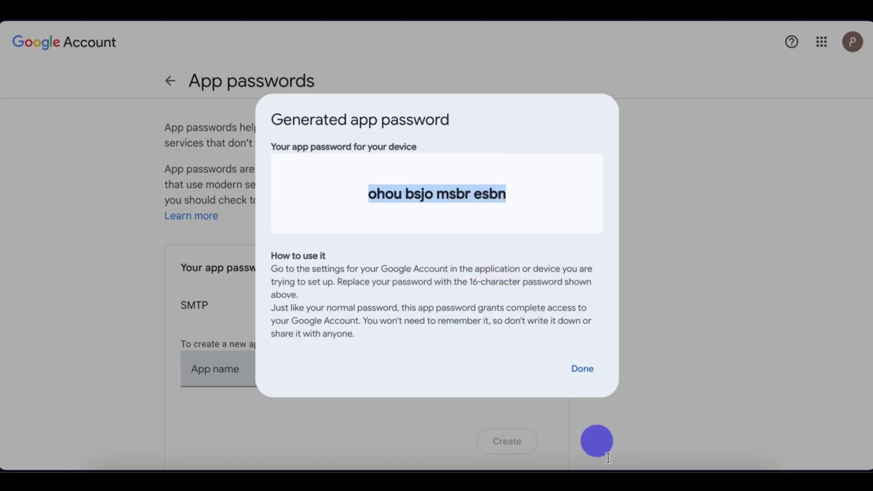
pyautogui.press('super+v')
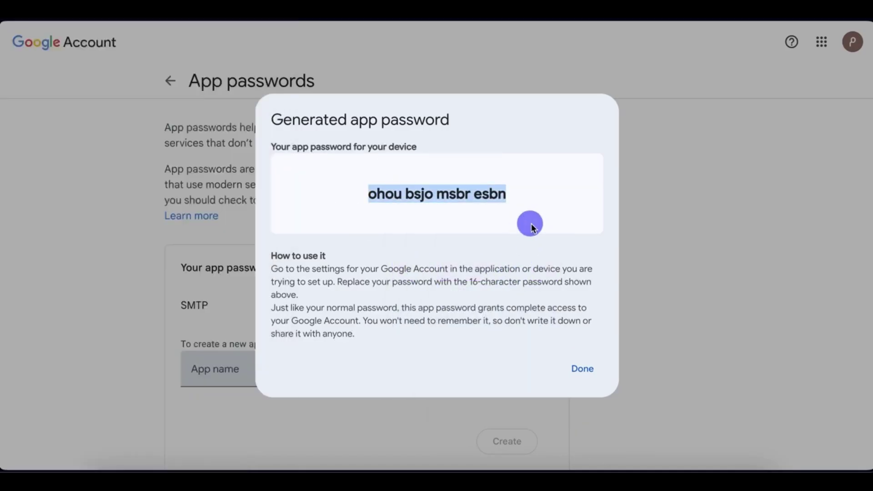
pyautogui.click(586, 370)
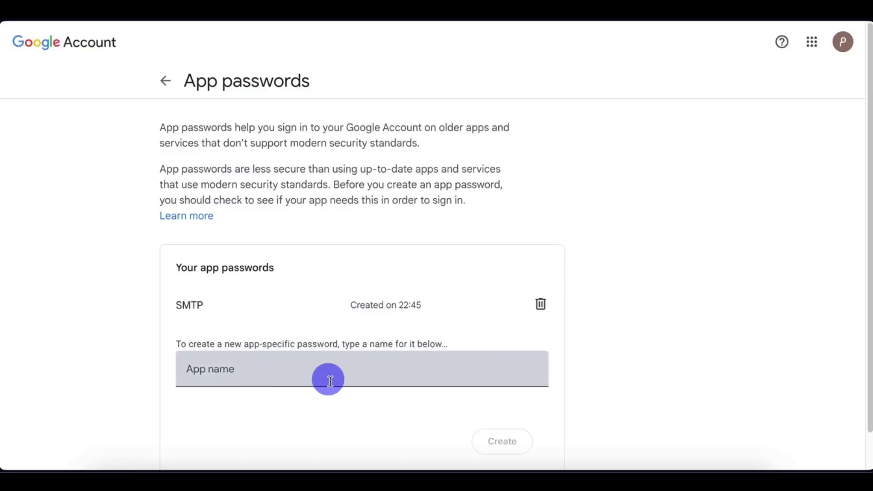
# Step: Show the Gammadyne Mailer 59.0 start screen with its recent projects list
pyautogui.scroll(-1, 400, 379)
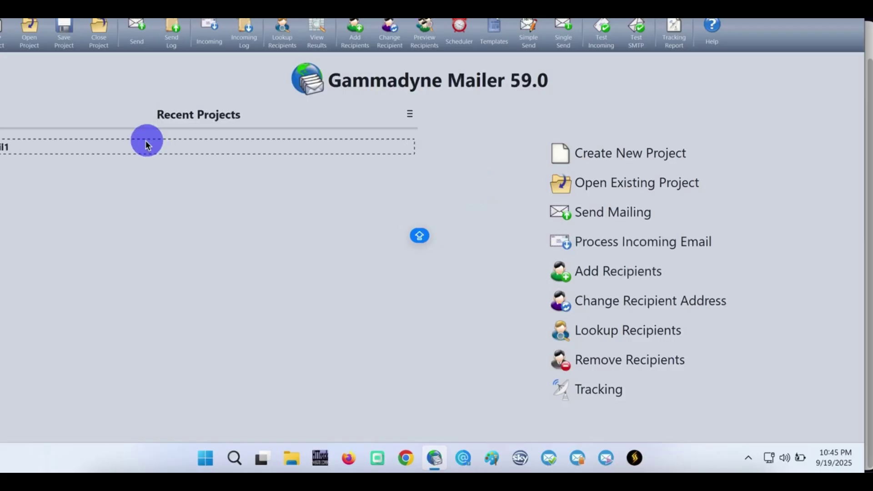
# Step: Open the recent project and set SMTP server smtp.gmail.com, port 465, login enabled with user name
pyautogui.doubleClick(148, 141)
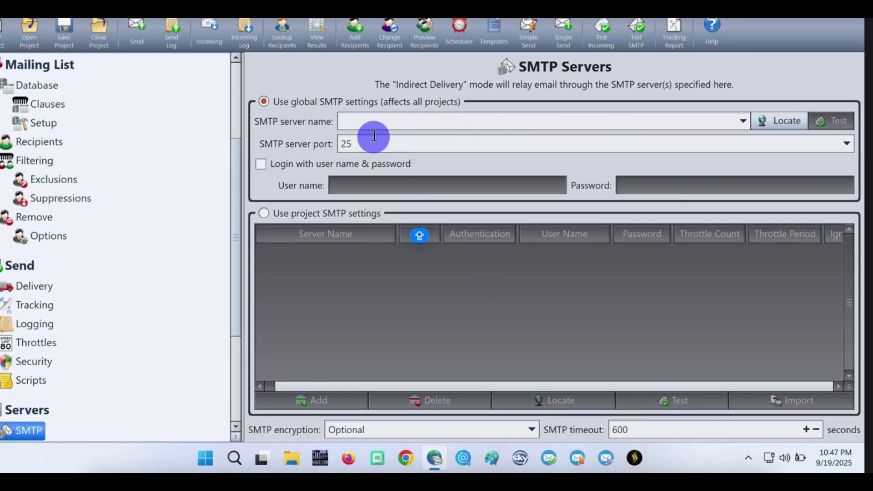
pyautogui.click(374, 129)
pyautogui.write('sm')
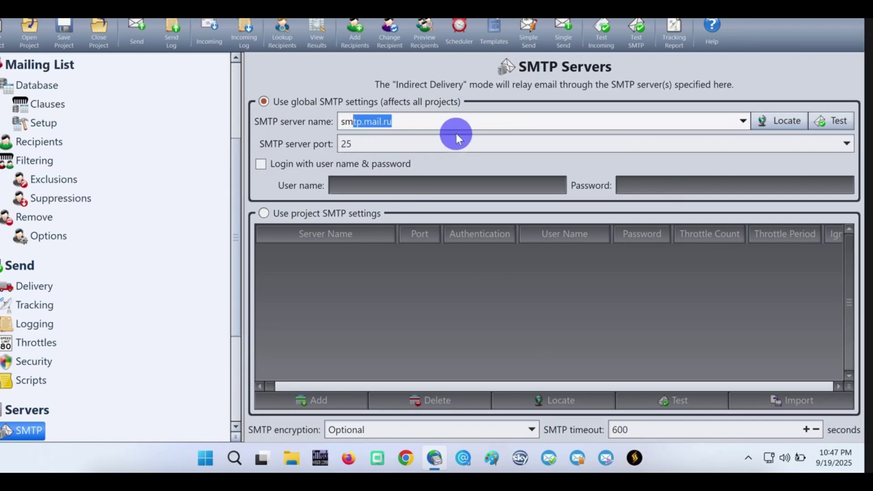
pyautogui.write('tp.gma')
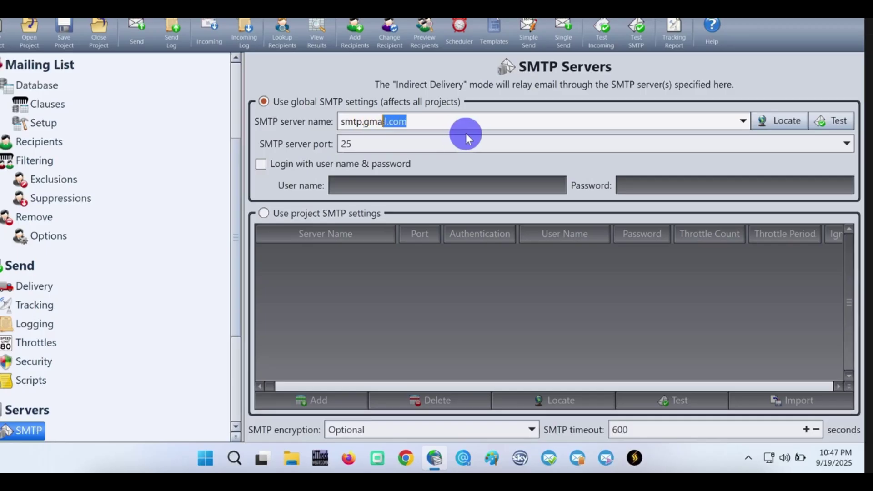
pyautogui.write('il.com')
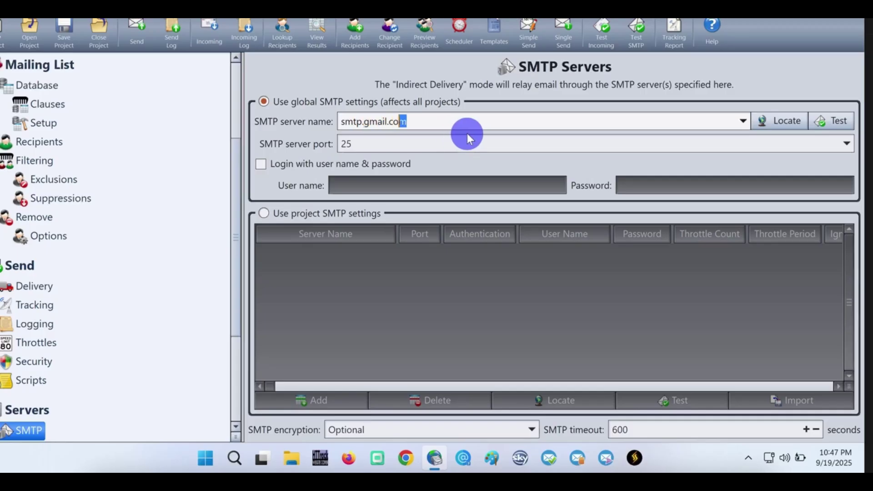
pyautogui.click(847, 144)
pyautogui.click(450, 177)
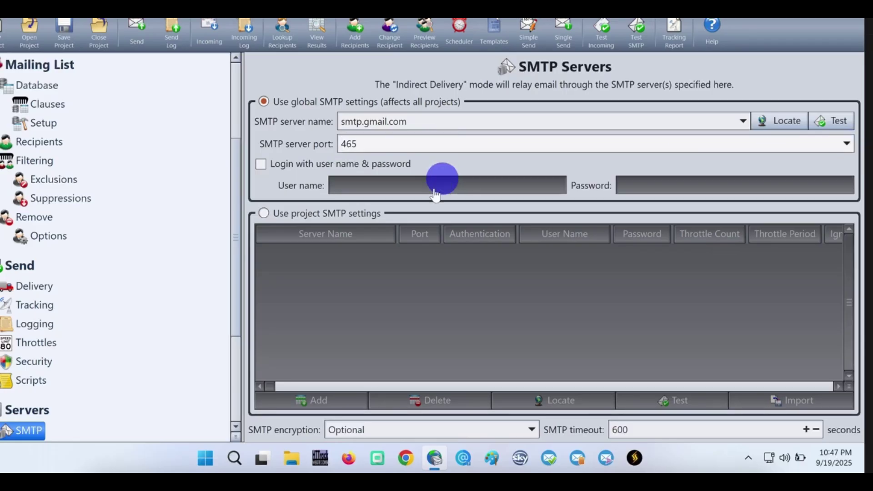
pyautogui.click(262, 165)
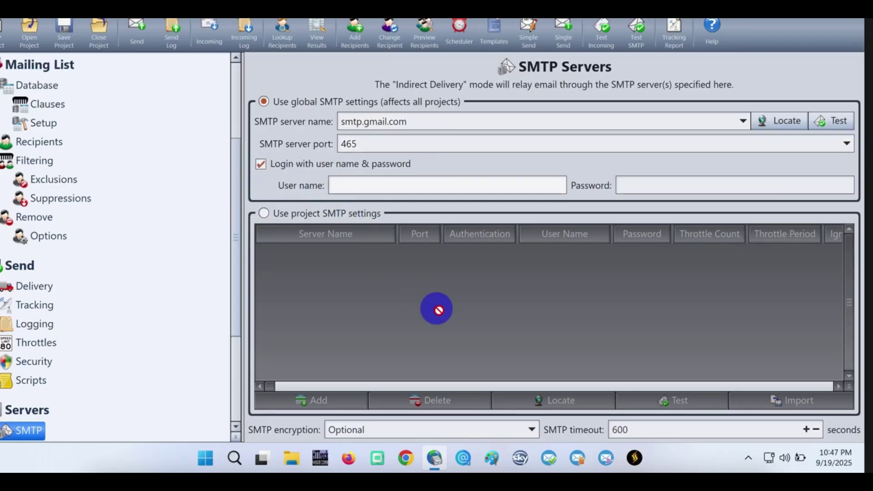
pyautogui.hotkey('ctrl', 'v')
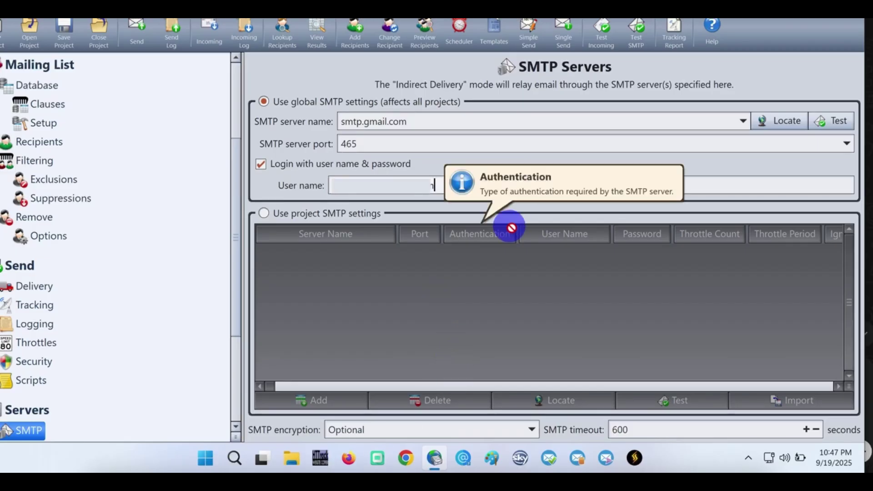
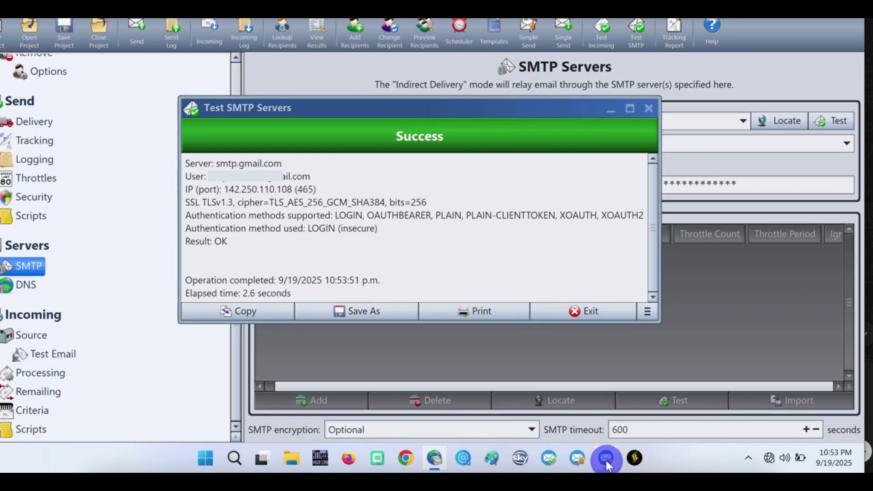
# Step: Bring Sky Email Sender to the front, move its window lower, and show the SMTP account list
pyautogui.click(606, 459)
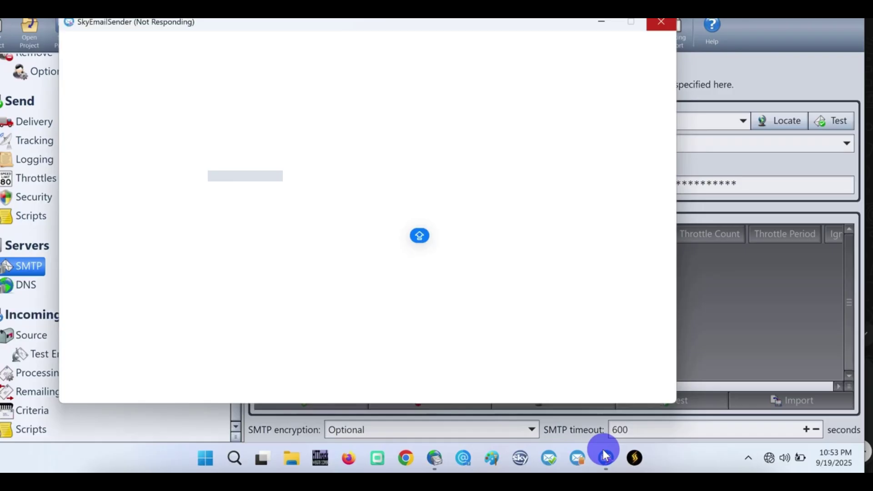
pyautogui.moveTo(321, 26); pyautogui.dragTo(323, 69)
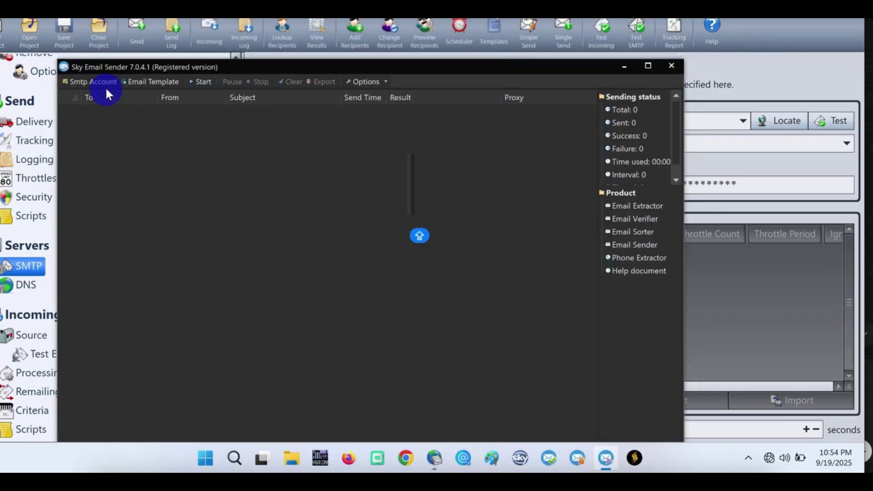
pyautogui.click(103, 83)
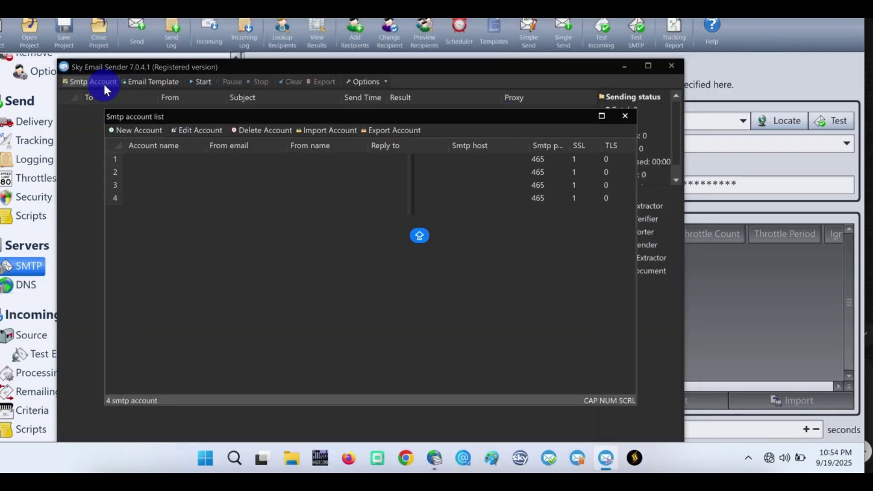
# Step: Start a new SMTP account named FREE SMTP, enter the sender e-mail, and clear the old reply-to address
pyautogui.click(117, 131)
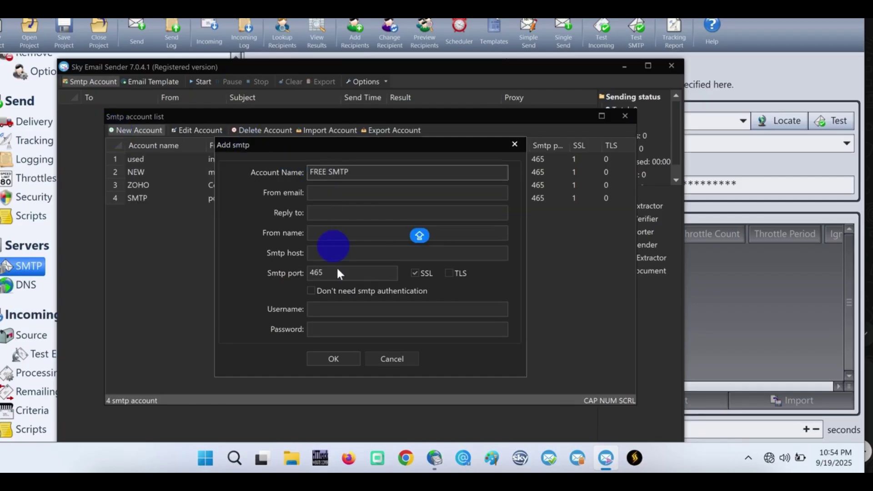
pyautogui.click(324, 193)
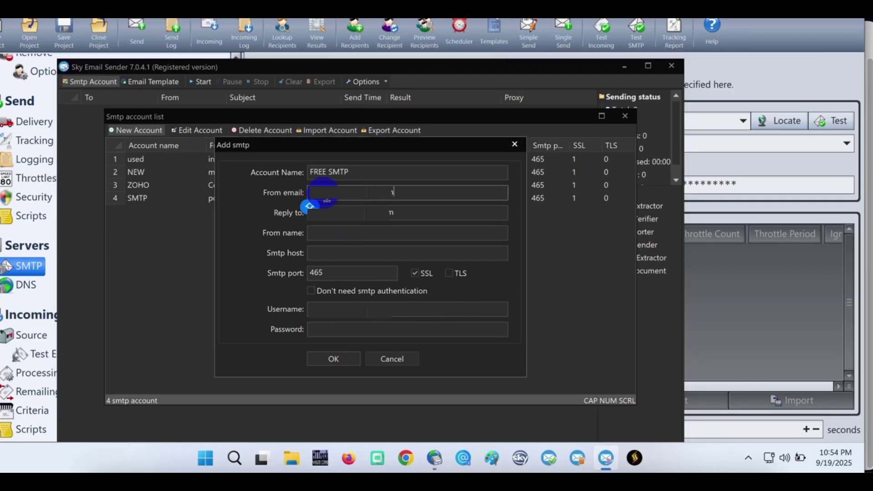
pyautogui.click(449, 218)
pyautogui.hotkey('shift', 'Home')
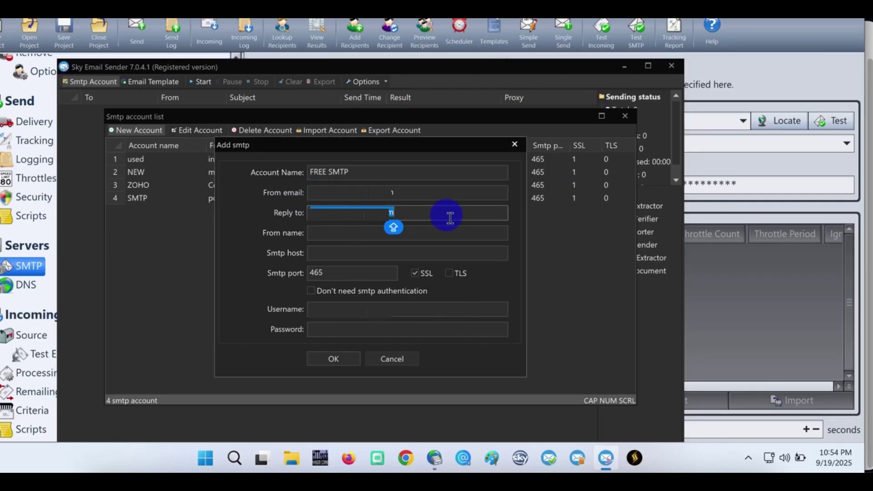
pyautogui.press('BackSpace')
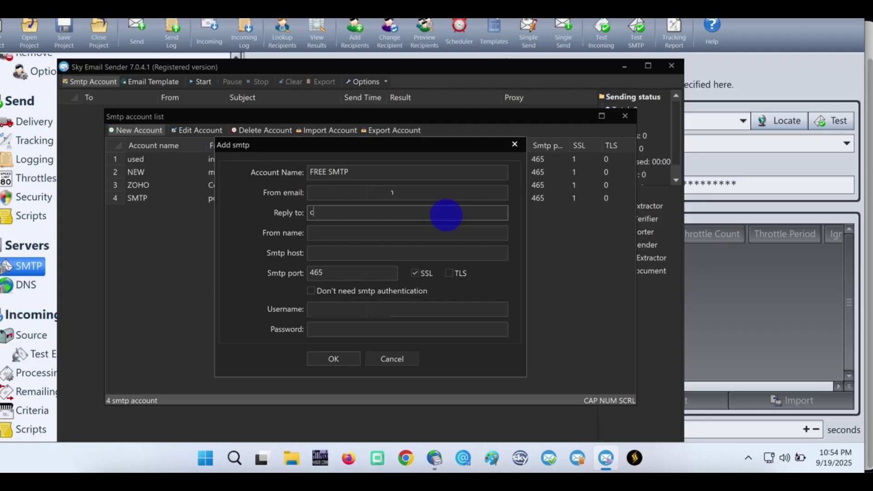
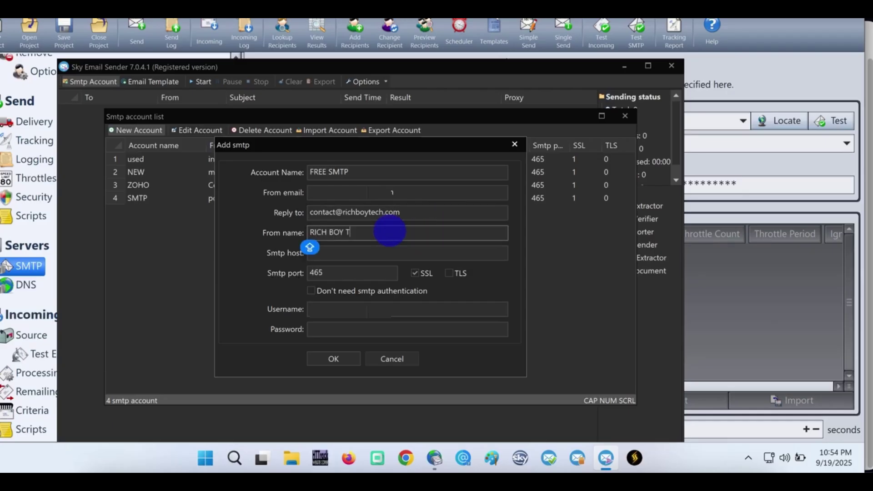
# Step: Start the SMTP host address in the Smtp host field, typing its first letter 's'
pyautogui.click(361, 252)
pyautogui.write('smtp.gmail.com')
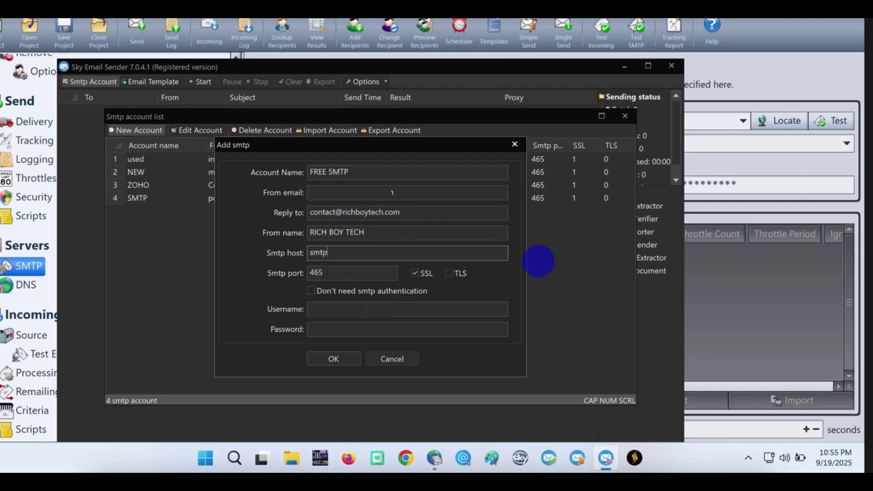
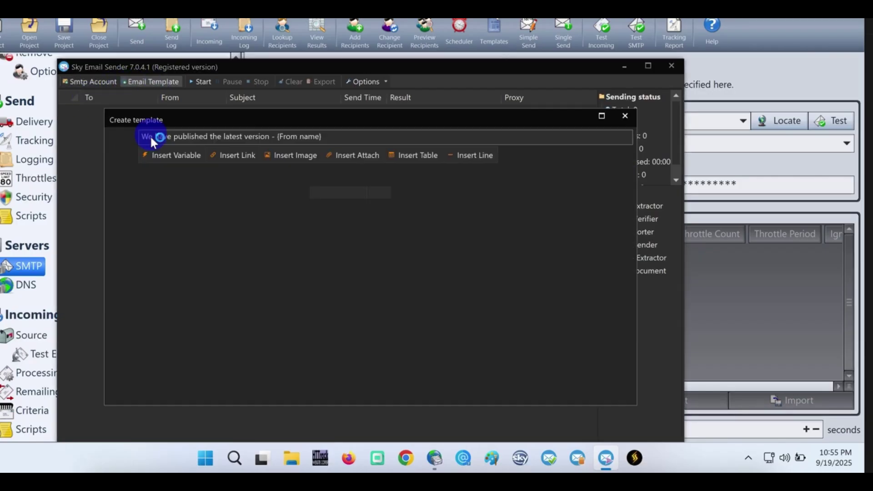
# Step: Replace the template's sample subject line with HELLO MY PEOPLE
pyautogui.tripleClick(337, 143)
pyautogui.write('HELLO MY PEOPLE')
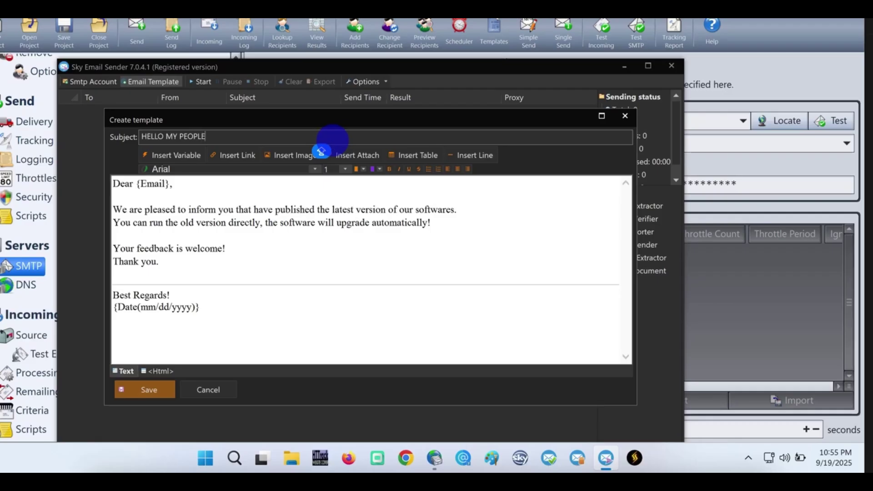
# Step: Replace the template body with 'Hello, like, share and subscribe to my YouTube Channel' and save it
pyautogui.click(283, 206)
pyautogui.hotkey('ctrl', 'a')
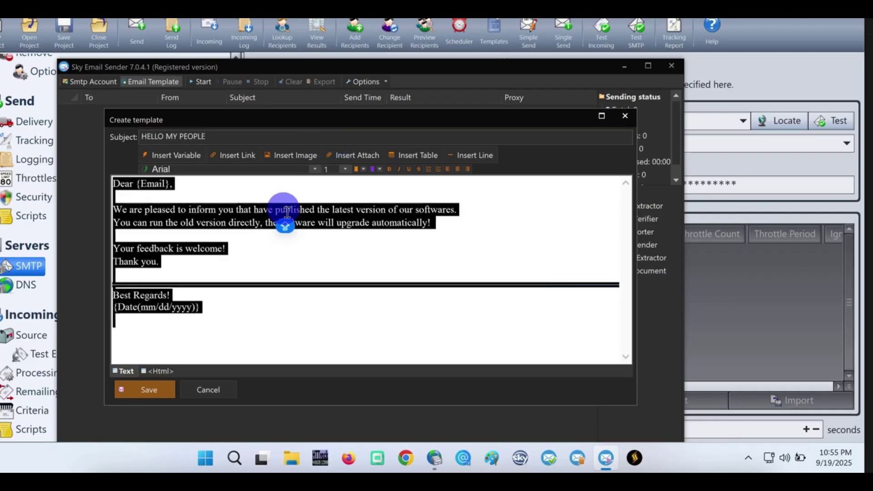
pyautogui.press('Delete')
pyautogui.write('Hello, like, share and subscribe')
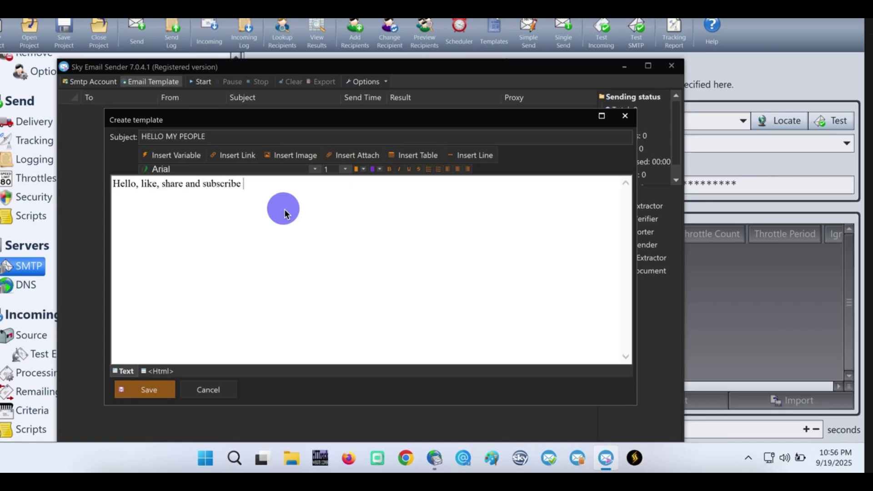
pyautogui.write('YouTube Channe')
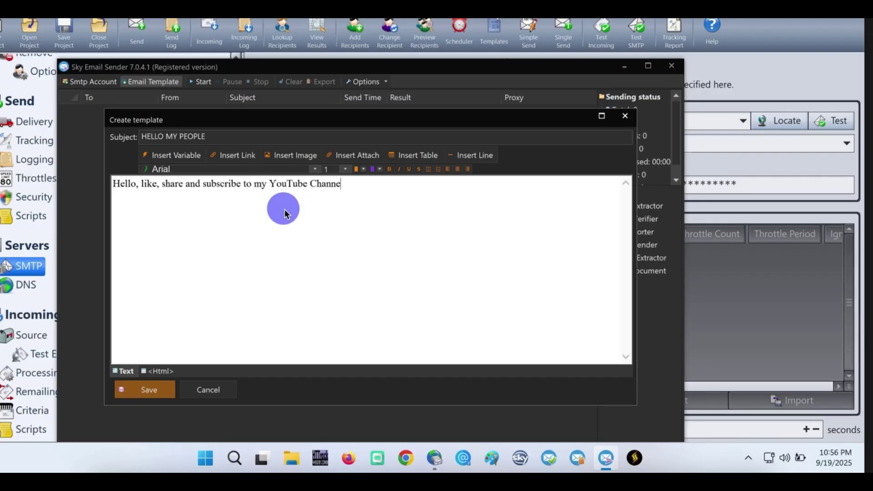
pyautogui.write('l @')
pyautogui.press('BackSpace')
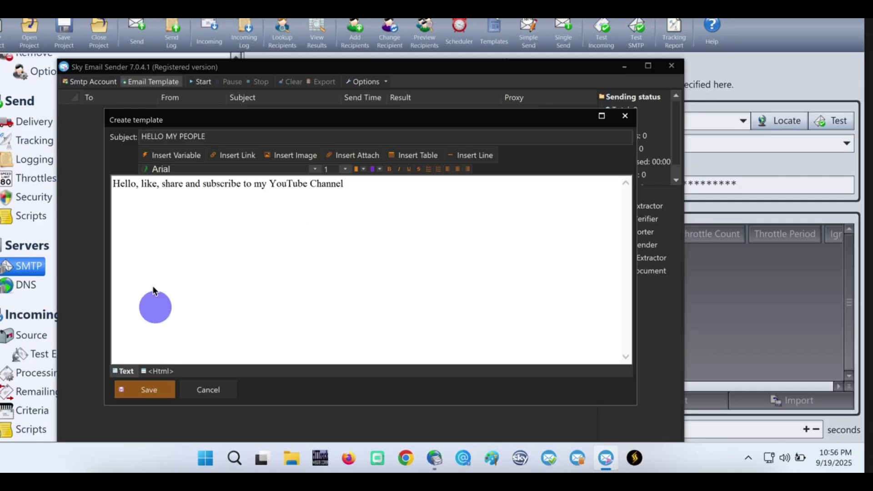
pyautogui.click(160, 391)
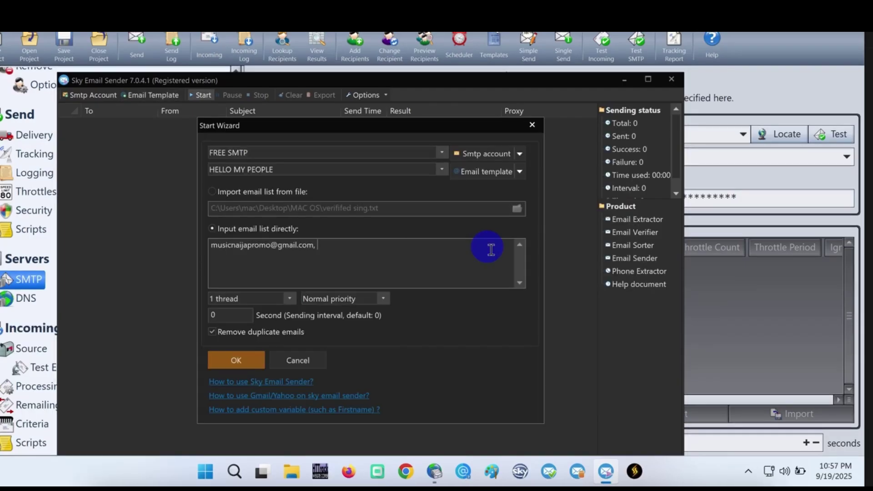
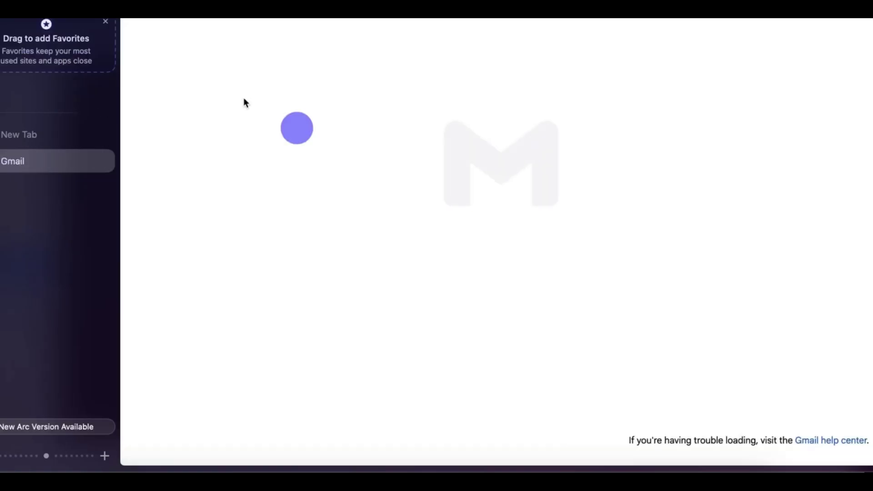
# Step: Show the Google account menu from the top-right profile avatar to reveal the signed-in address
pyautogui.click(854, 13)
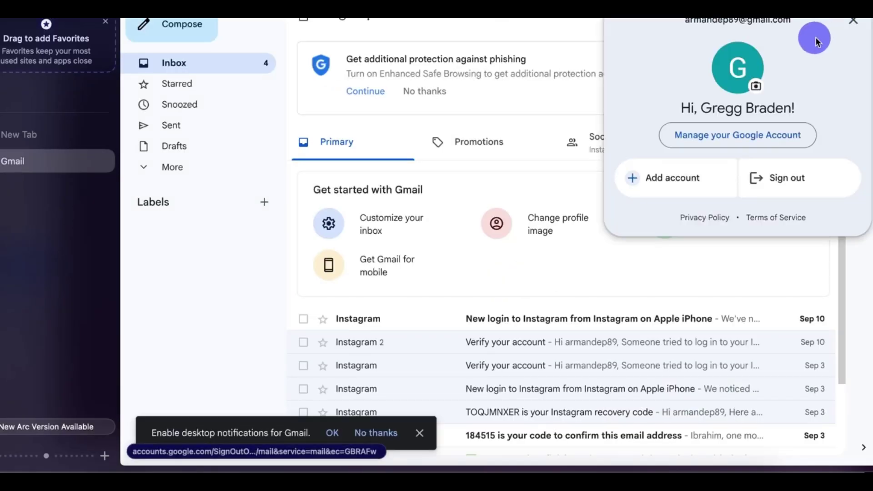
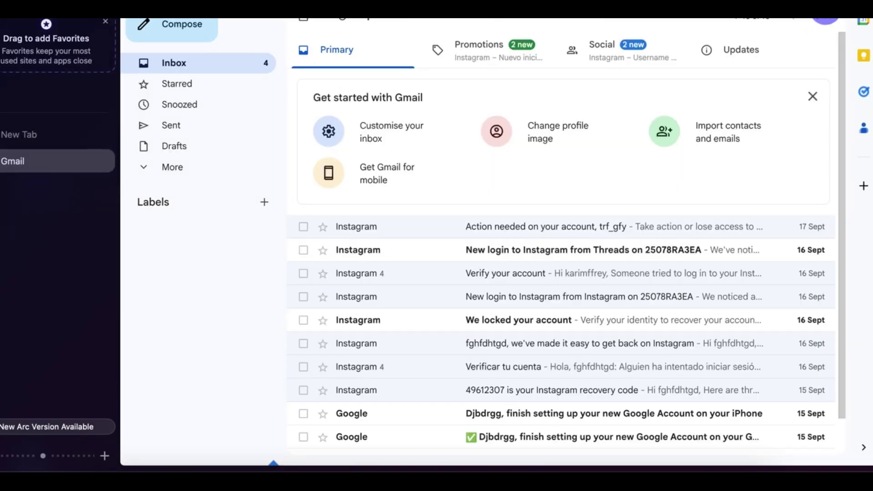
# Step: Copy the signed-in account's email address from the Google account popup under the profile avatar
pyautogui.click(809, 39)
pyautogui.doubleClick(758, 24)
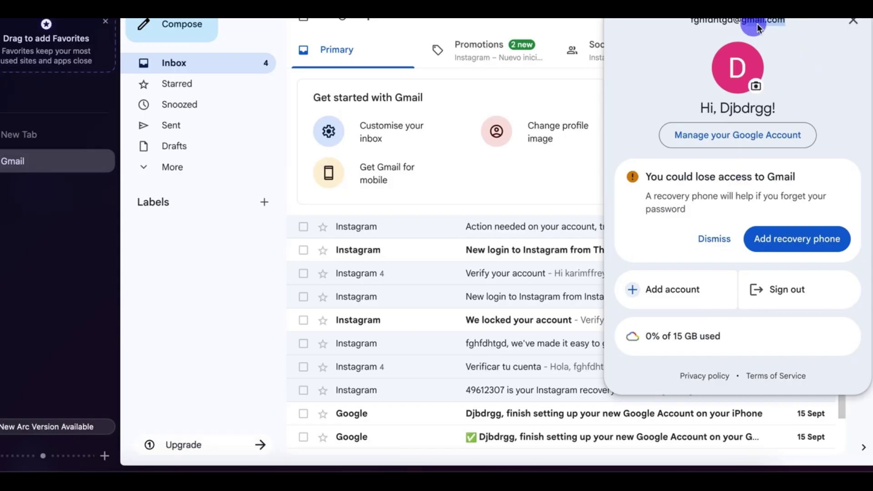
pyautogui.rightClick(707, 31)
pyautogui.click(595, 55)
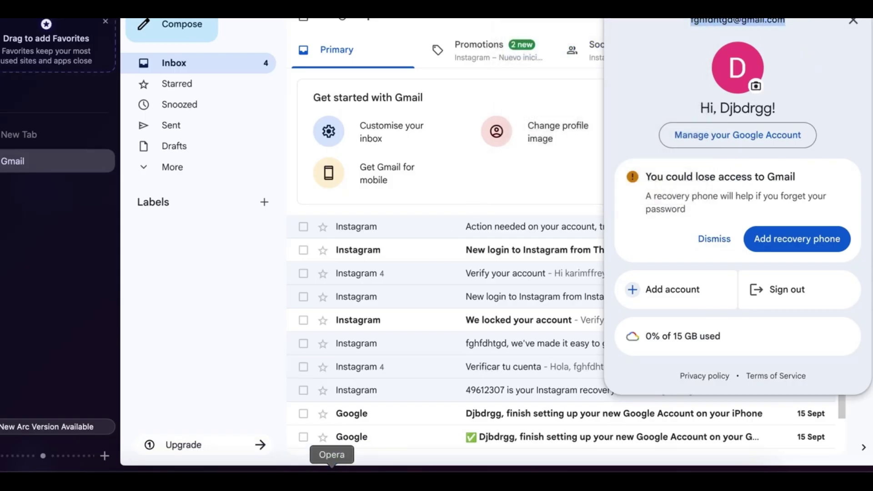
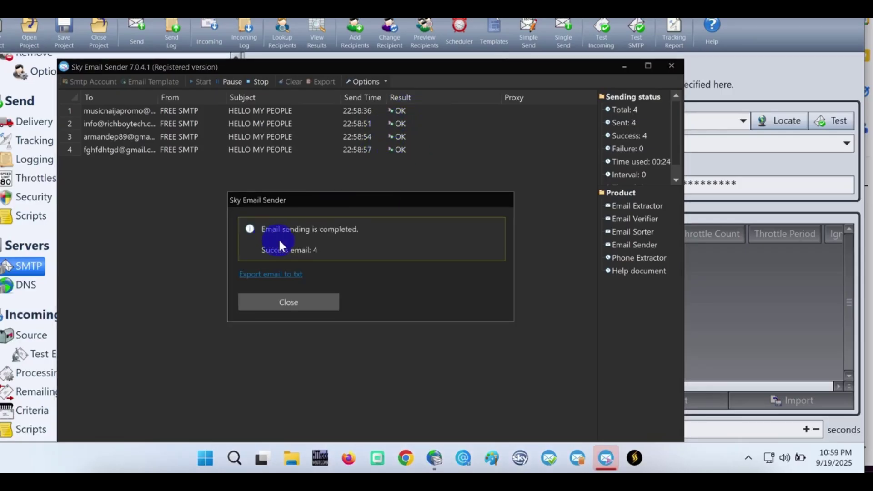
# Step: Close the 'Email sending is completed' notice after all 4 recipients show OK
pyautogui.click(313, 305)
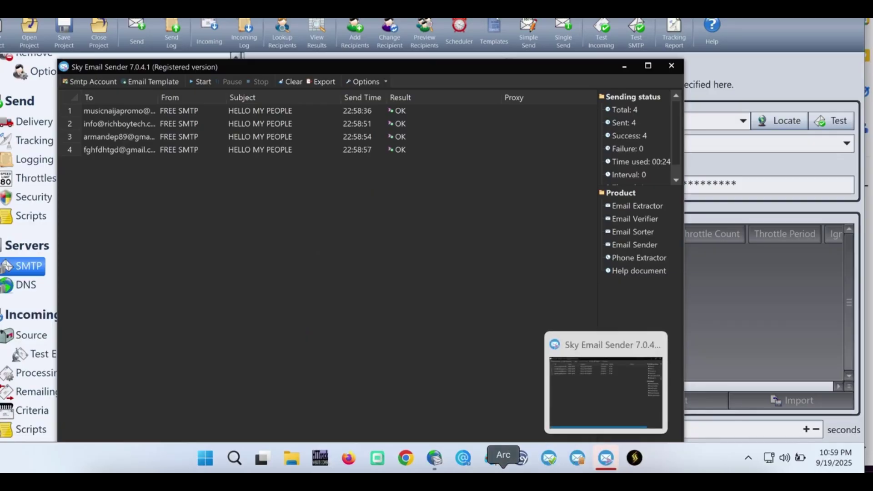
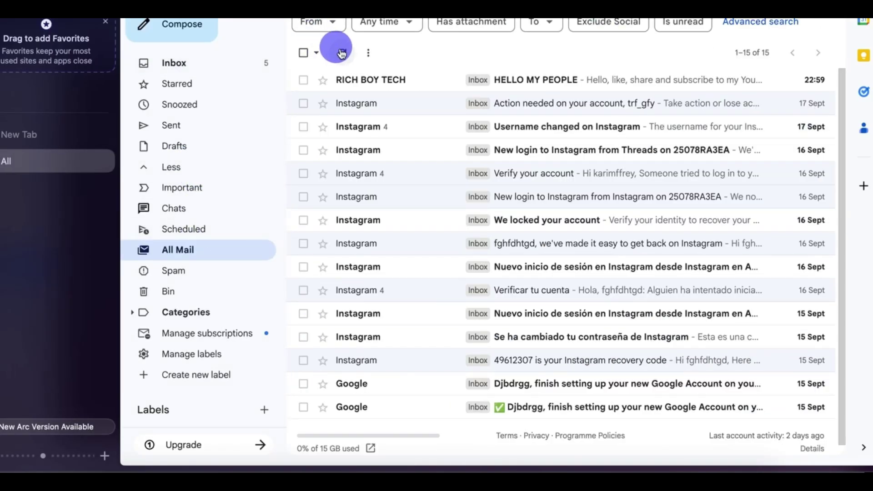
# Step: Open the HELLO MY PEOPLE email from All Mail, check its recipients, and start an empty reply
pyautogui.click(569, 84)
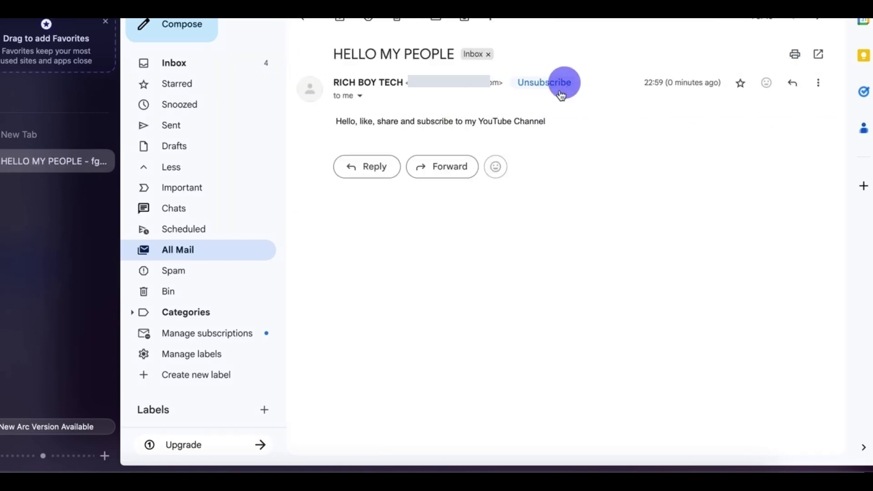
pyautogui.click(358, 97)
pyautogui.click(649, 189)
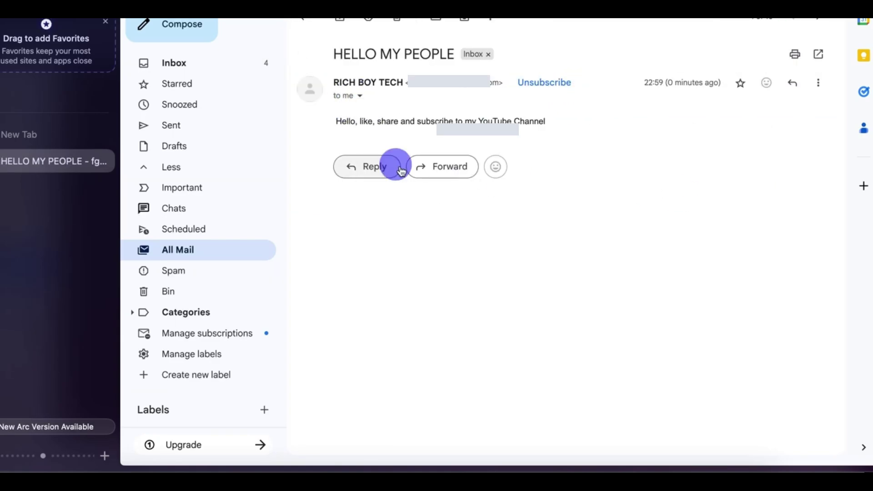
pyautogui.click(381, 169)
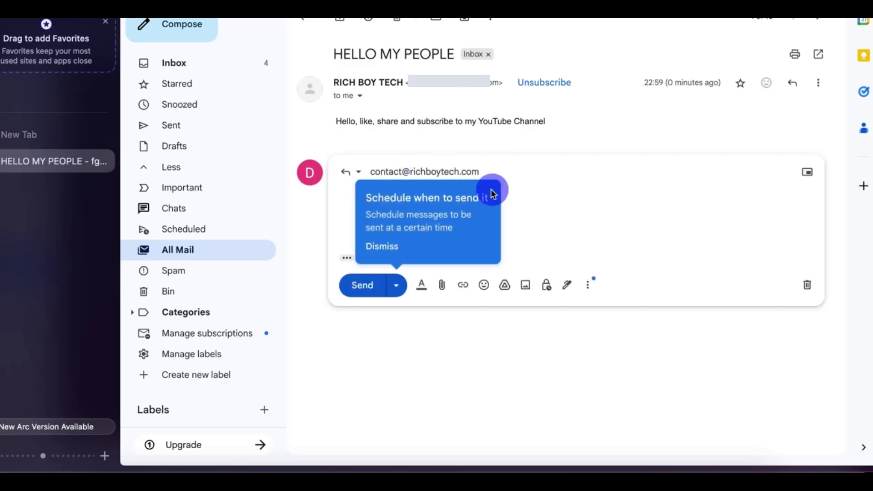
pyautogui.click(382, 246)
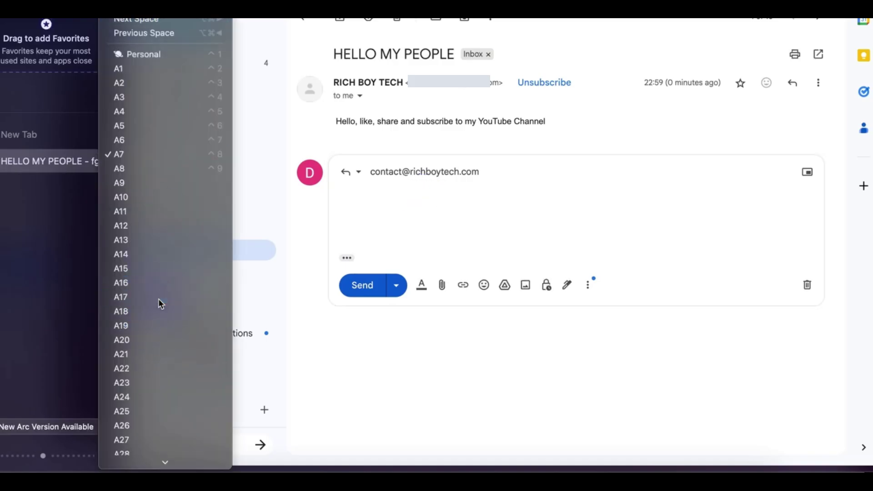
# Step: In Arc space A17, refresh the Gmail inbox and open the newly arrived HELLO MY PEOPLE email
pyautogui.click(159, 299)
pyautogui.click(195, 165)
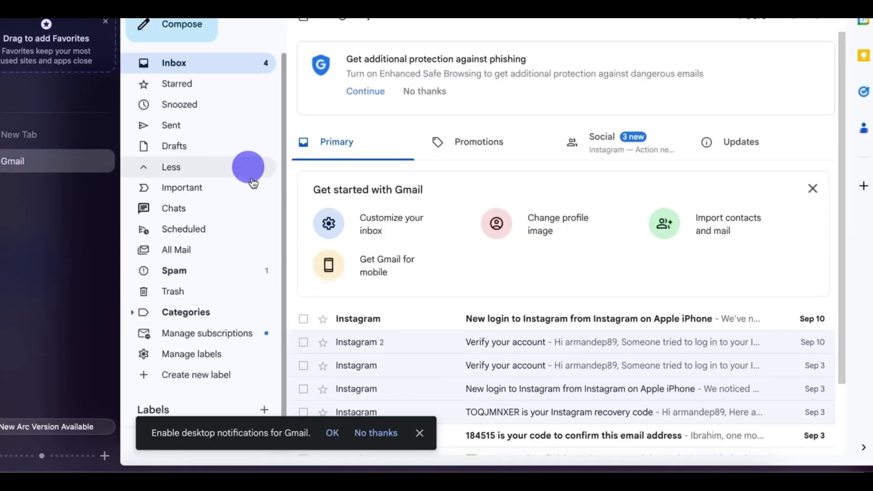
pyautogui.click(244, 169)
pyautogui.click(241, 75)
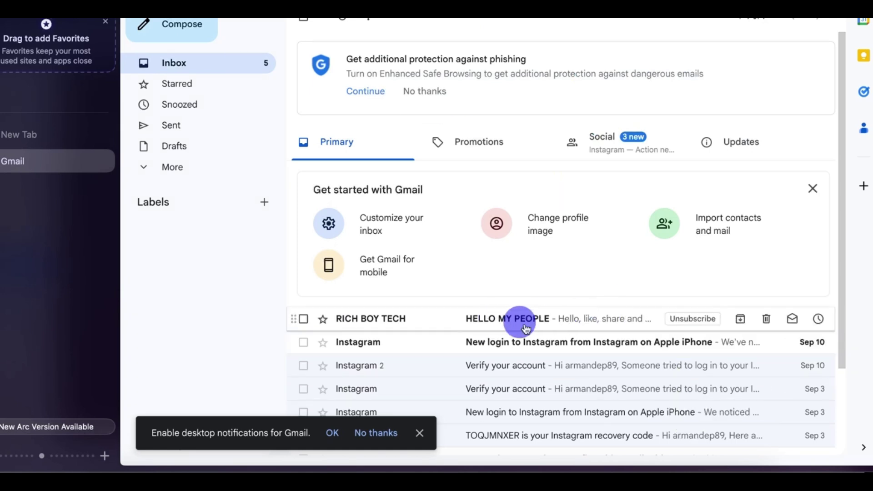
pyautogui.click(574, 320)
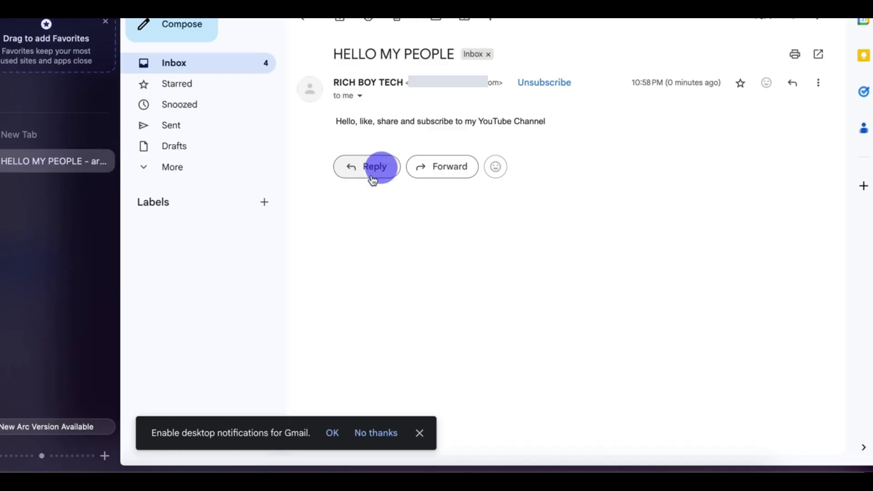
# Step: In Chrome's Gmail account, view the HELLO MY PEOPLE email, then return to All Mail
pyautogui.click(215, 475)
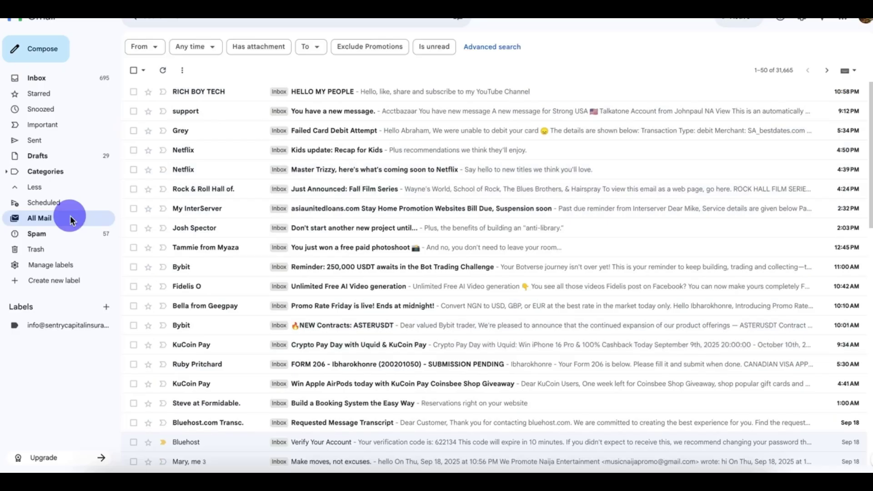
pyautogui.click(421, 92)
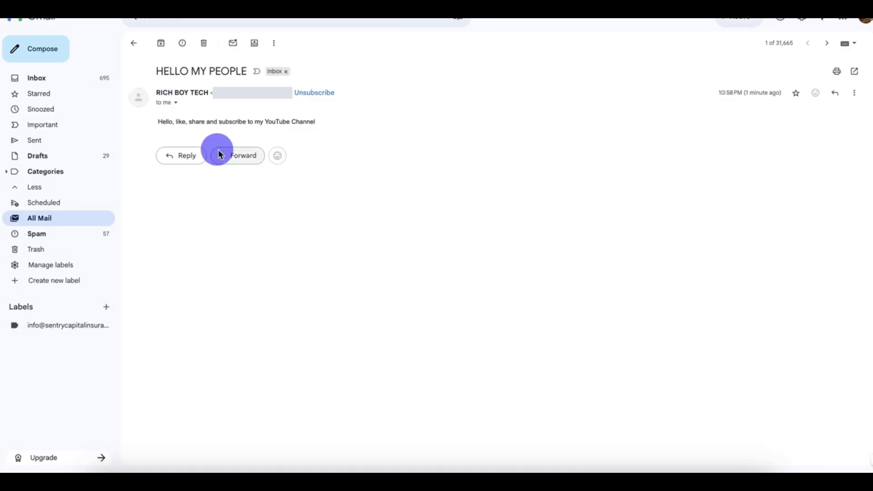
pyautogui.click(68, 214)
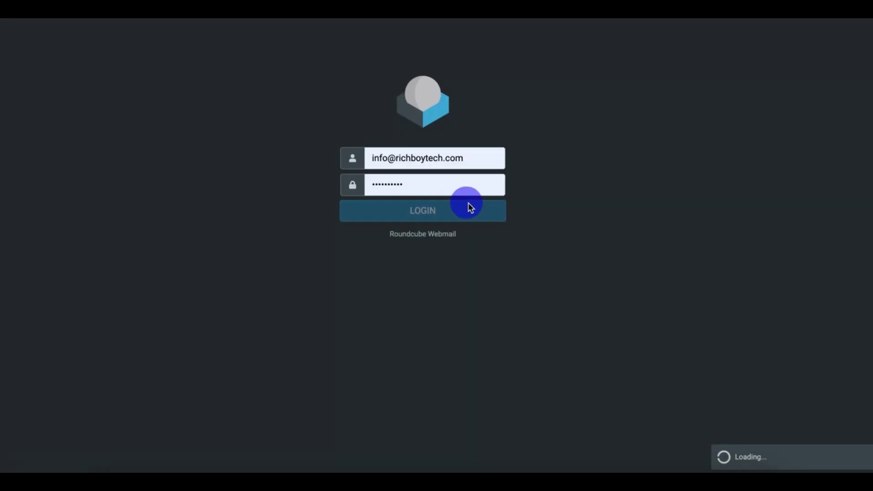
# Step: Decline saving the login password and preview the HELLO MY PEOPLE message in the Roundcube inbox
pyautogui.click(404, 184)
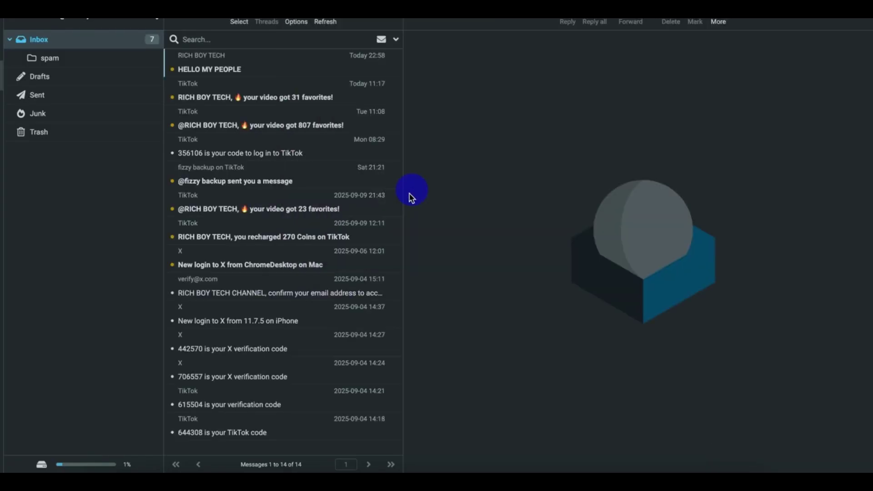
pyautogui.click(241, 72)
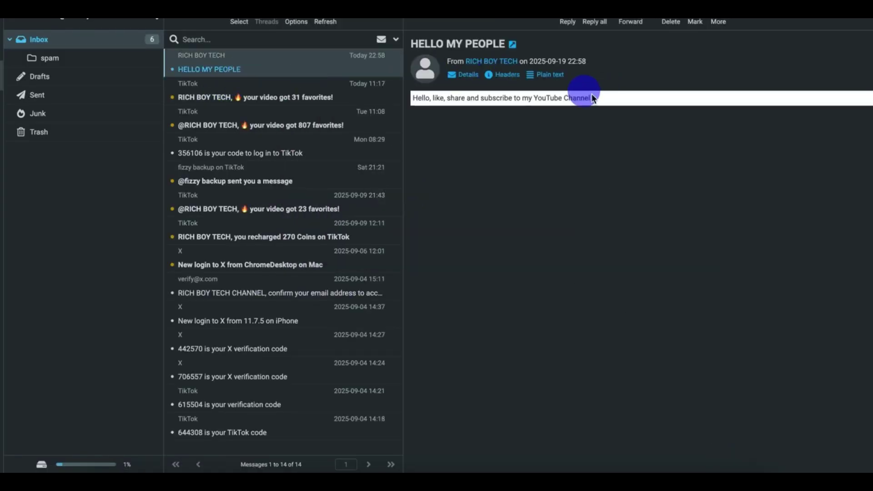
pyautogui.click(494, 100)
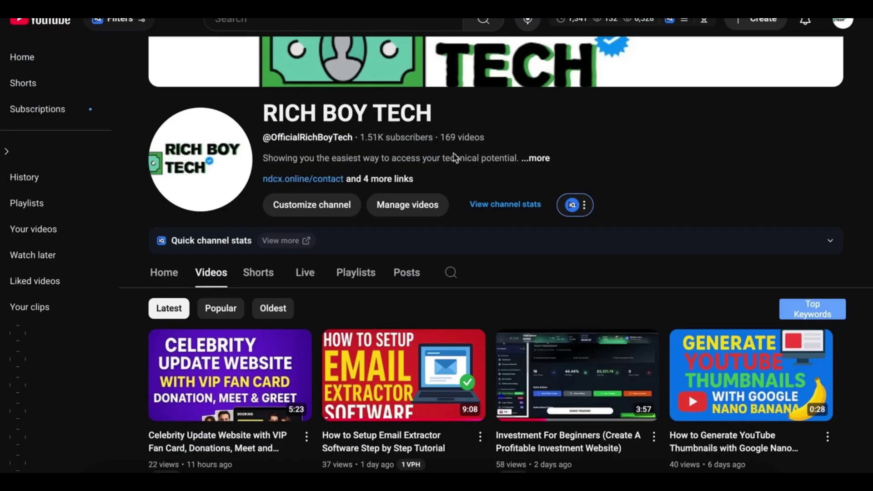
pyautogui.scroll(-5, 548, 310)
pyautogui.scroll(5, 548, 309)
pyautogui.press('super+space')
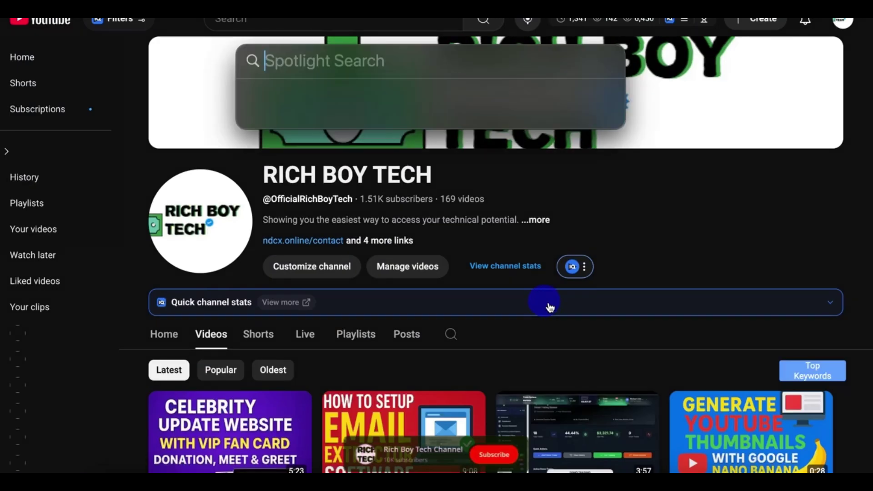
pyautogui.write('ac')
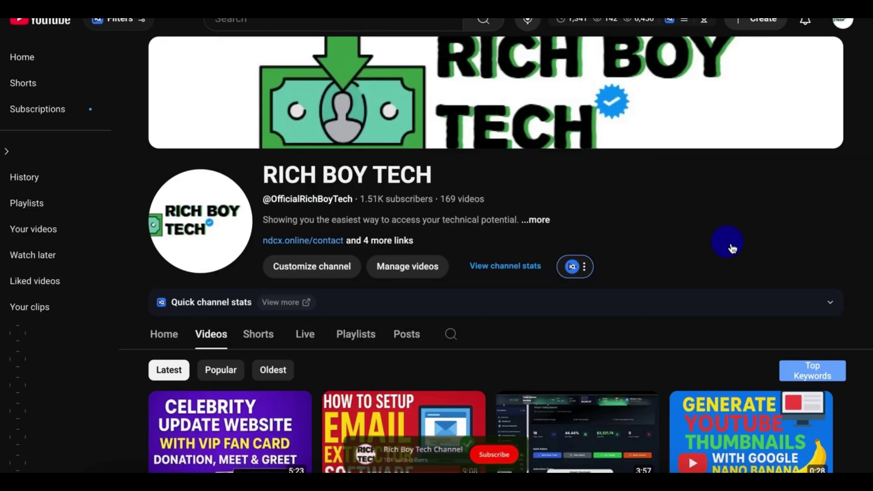